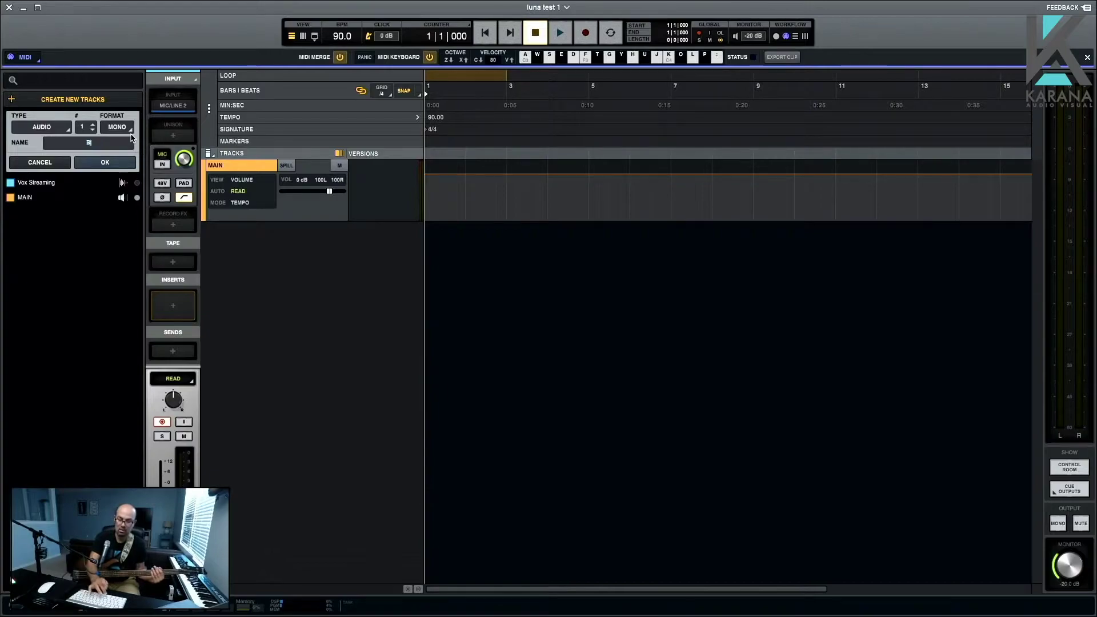
# Create one mono audio track named BASS
pyautogui.write('AAS')
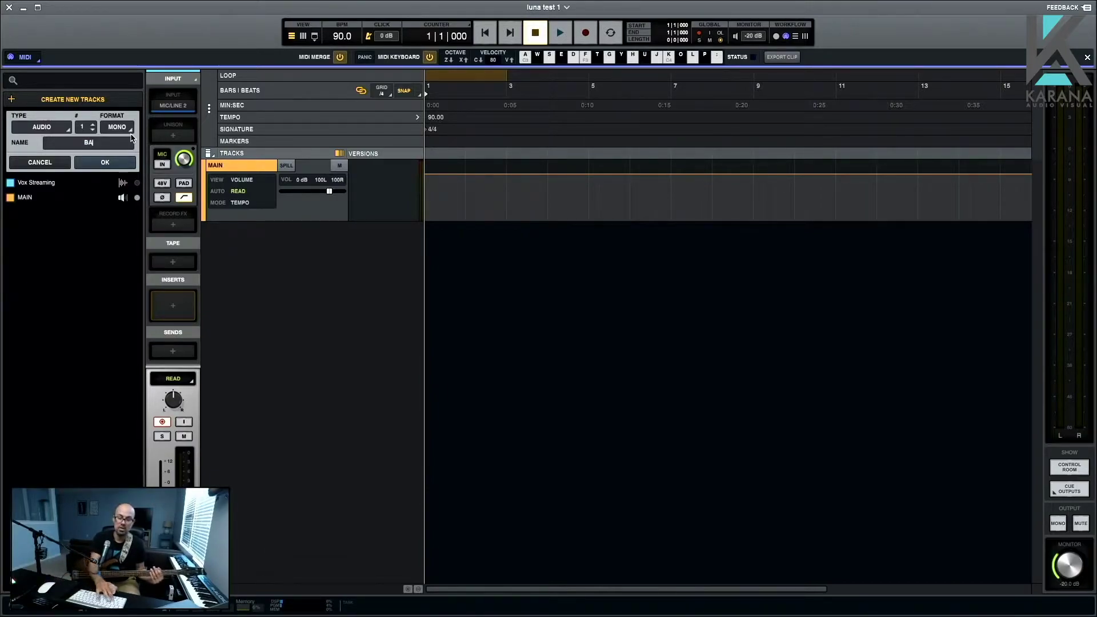
pyautogui.click(90, 163)
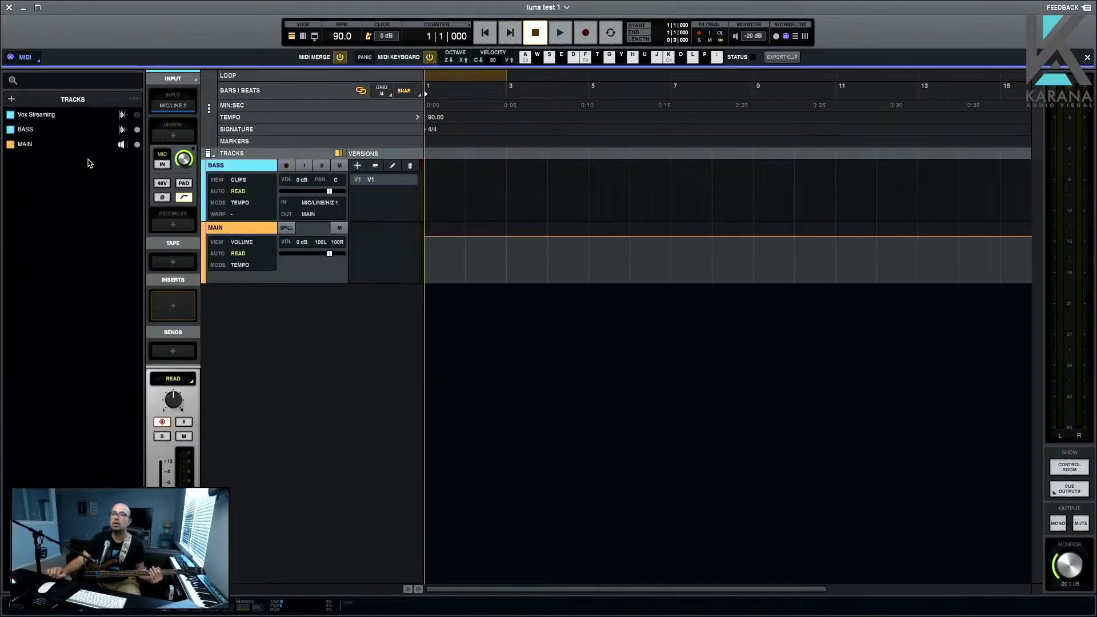
# Change the BASS track's color to light orange
pyautogui.click(204, 185)
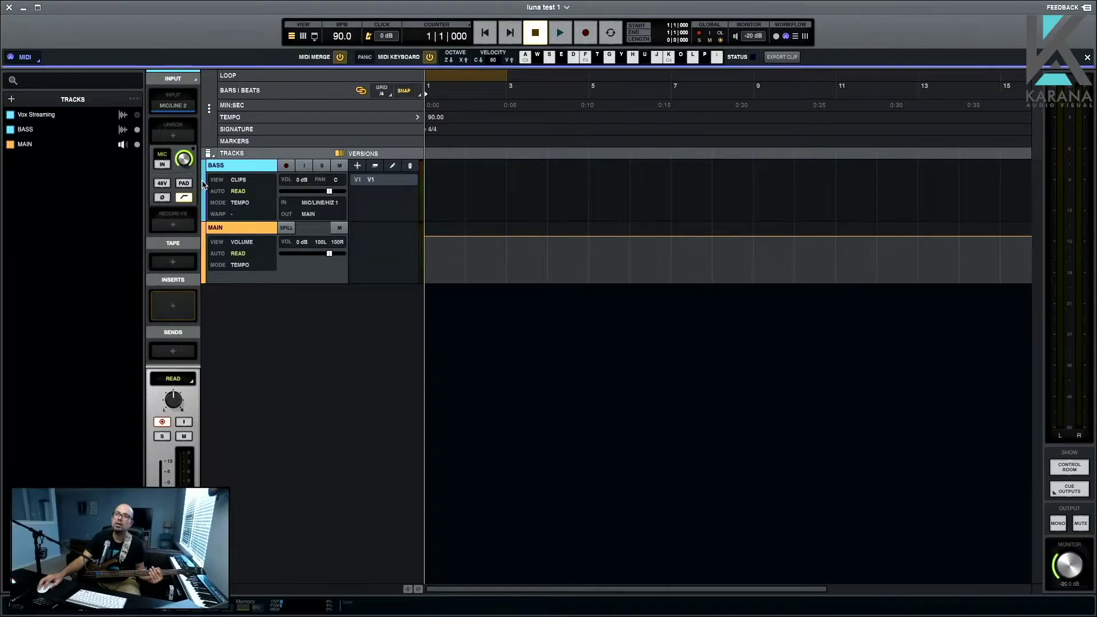
pyautogui.click(81, 155)
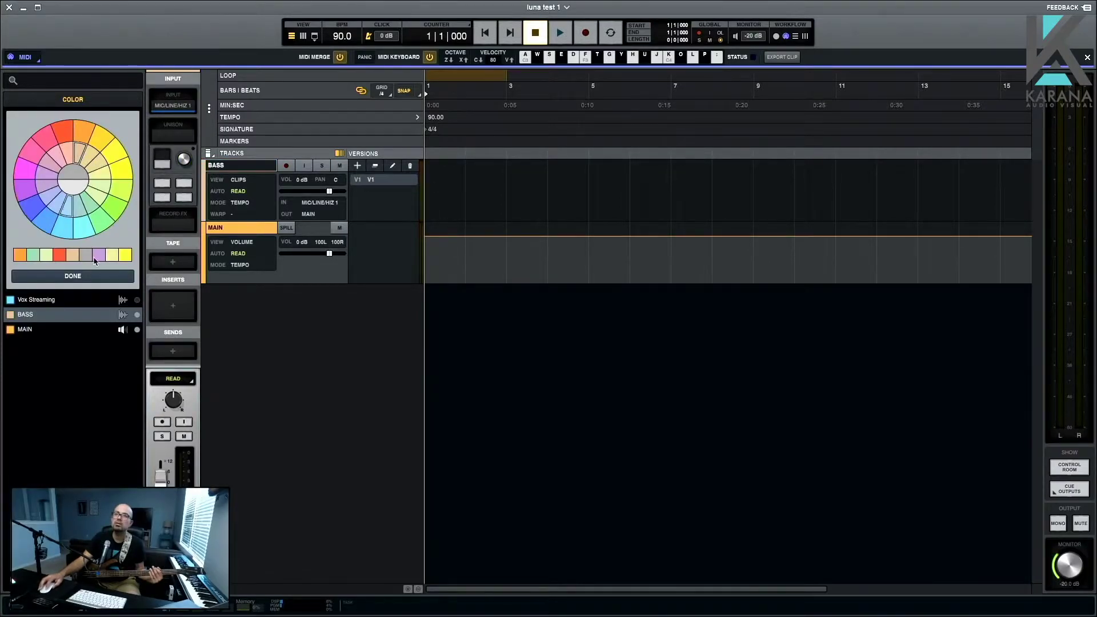
pyautogui.click(93, 280)
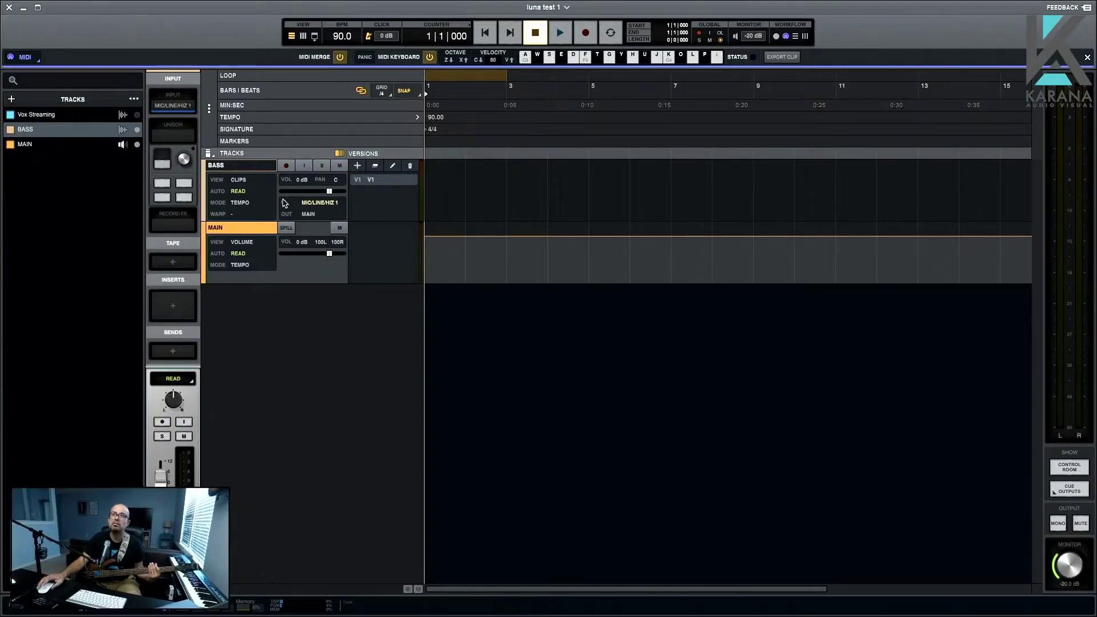
# Record-arm the BASS track and raise its mixer fader to about 2 dB
pyautogui.click(287, 166)
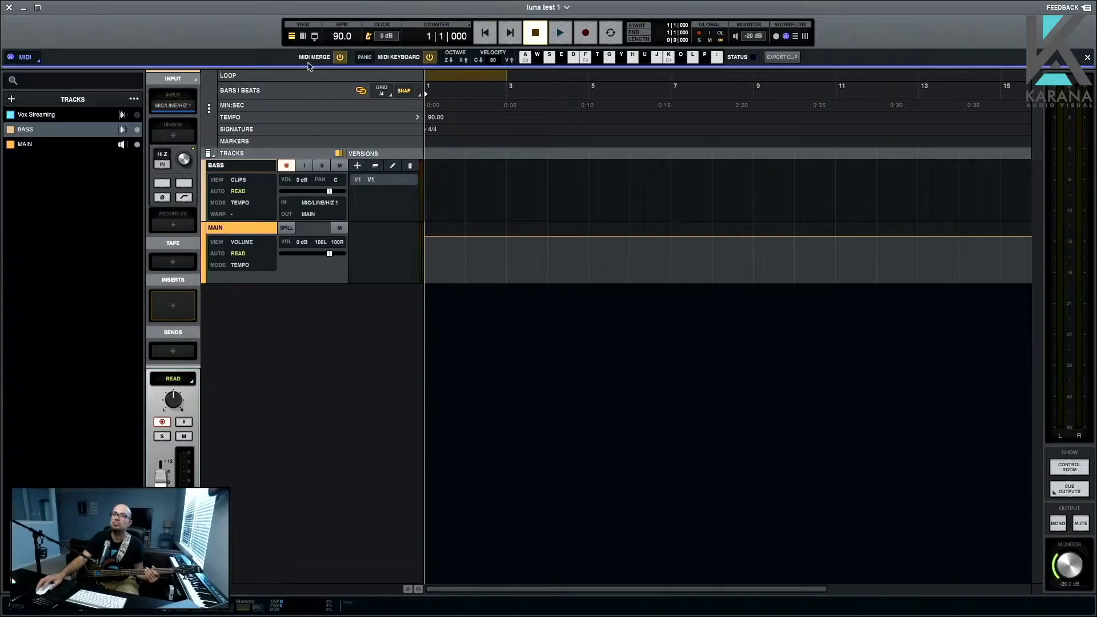
pyautogui.click(303, 37)
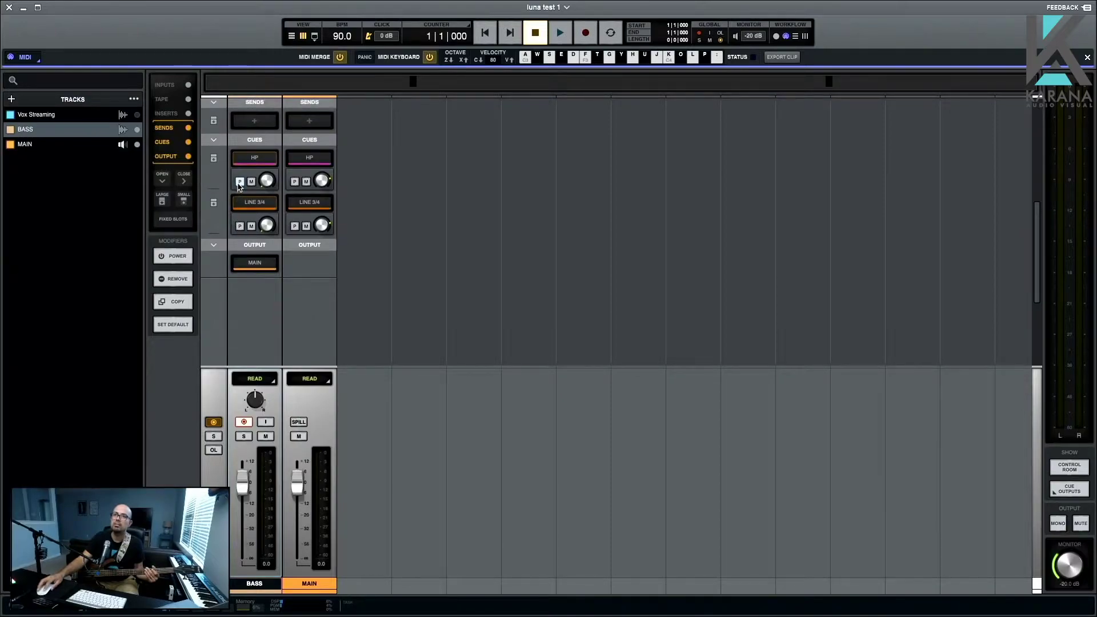
pyautogui.moveTo(240, 487); pyautogui.dragTo(240, 482)
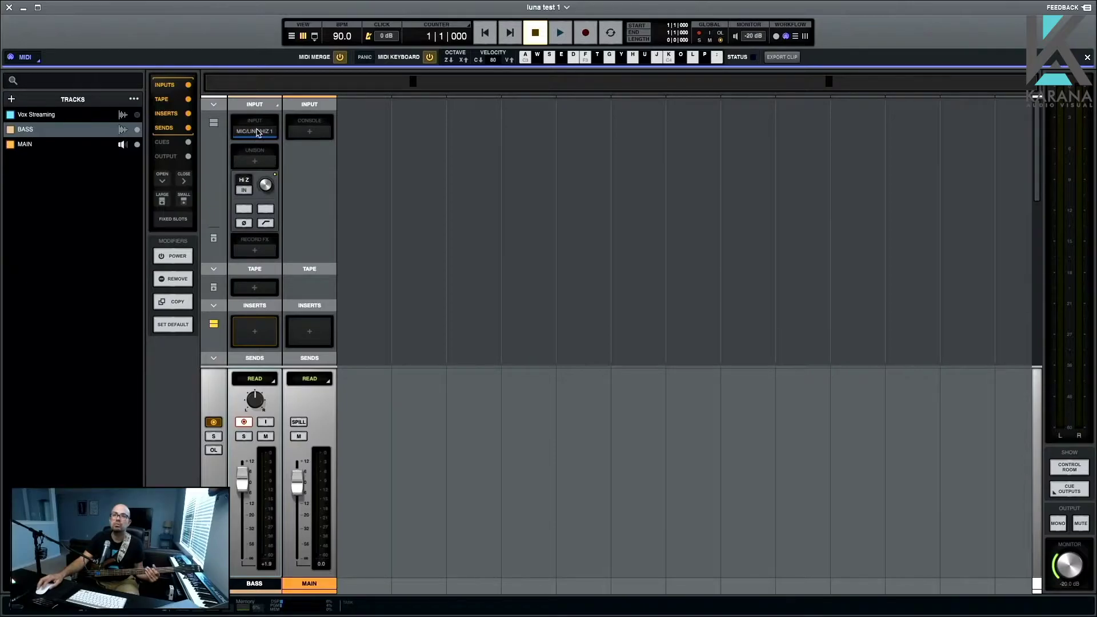
# Load the Ampeg SVTVR Classic amp into the BASS track's Unison slot and turn up the amp's volume
pyautogui.click(258, 163)
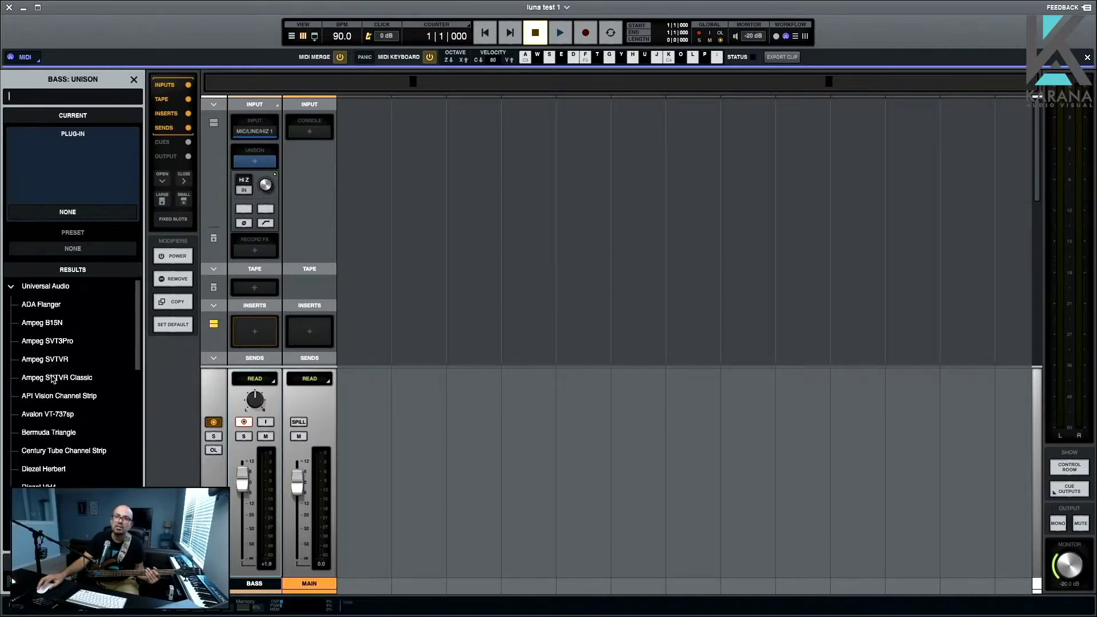
pyautogui.click(53, 378)
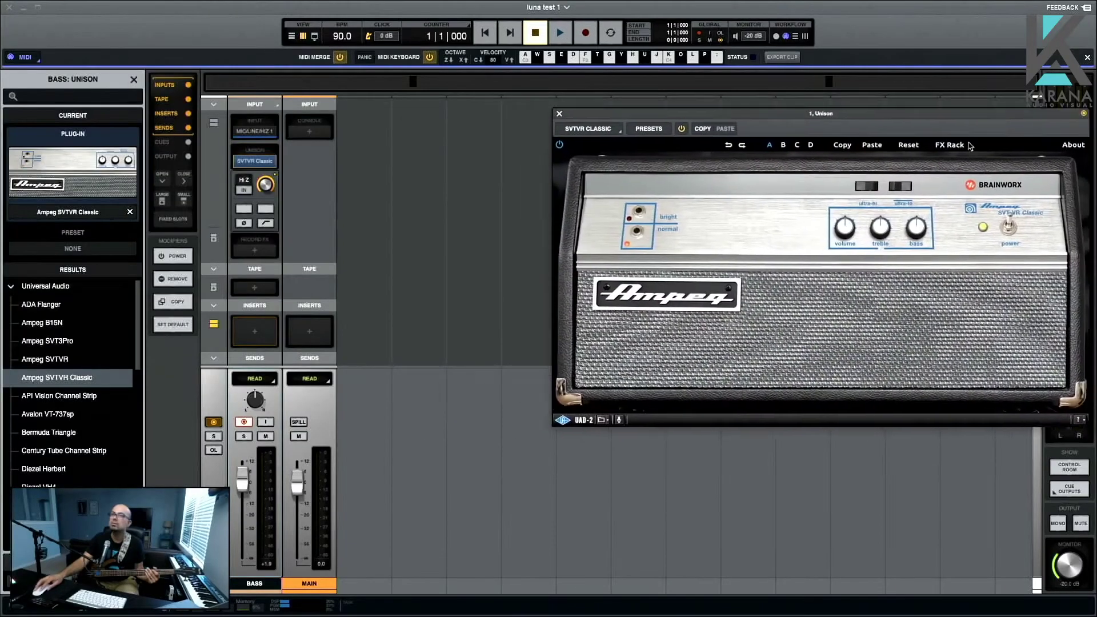
pyautogui.moveTo(999, 122); pyautogui.dragTo(797, 182)
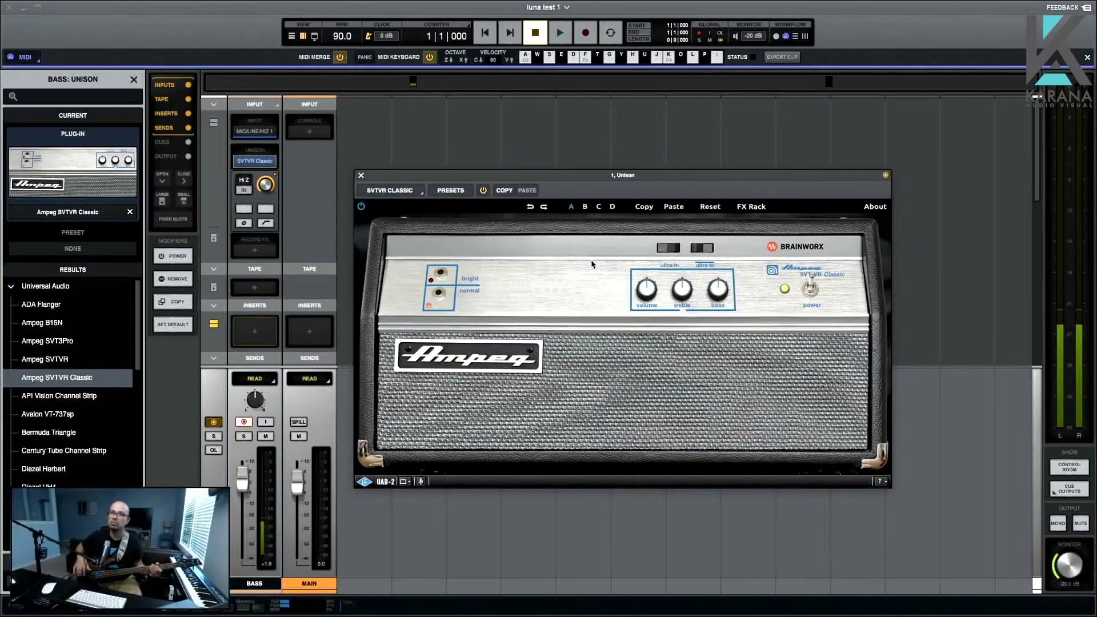
pyautogui.moveTo(644, 291); pyautogui.dragTo(645, 272)
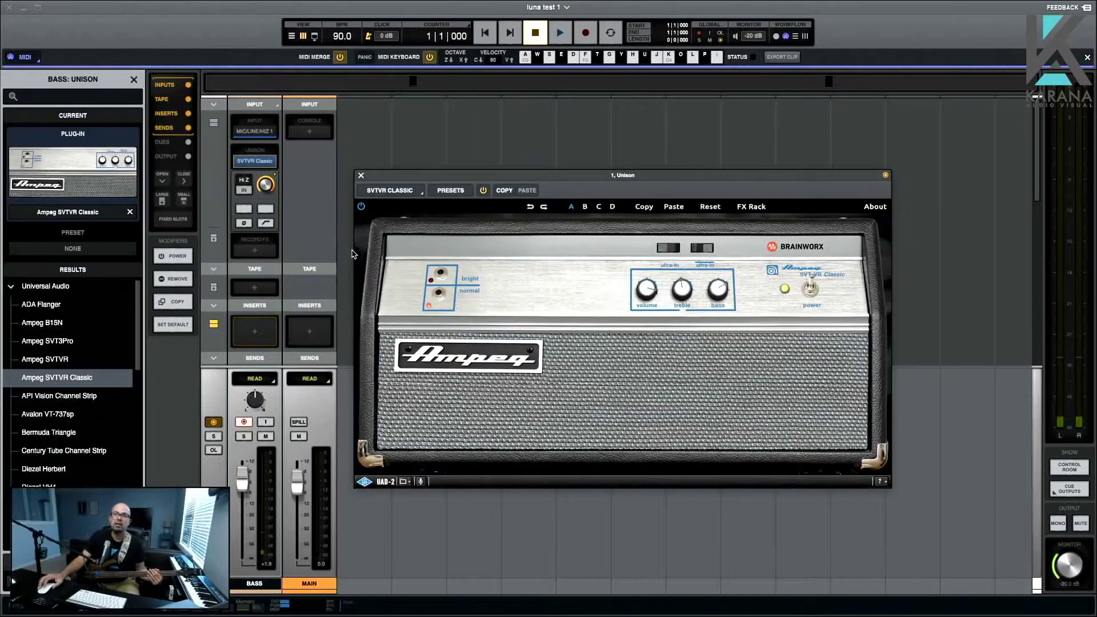
# Add the UA 1176 Rev A compressor to the BASS track's record FX and place its window above the amp
pyautogui.click(255, 251)
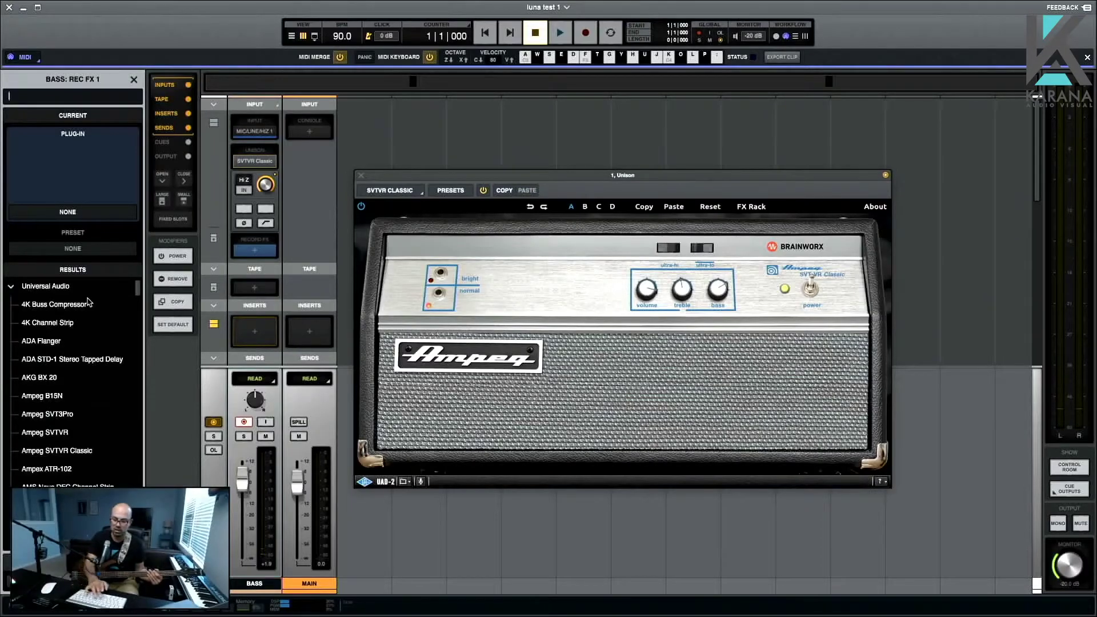
pyautogui.write('1176')
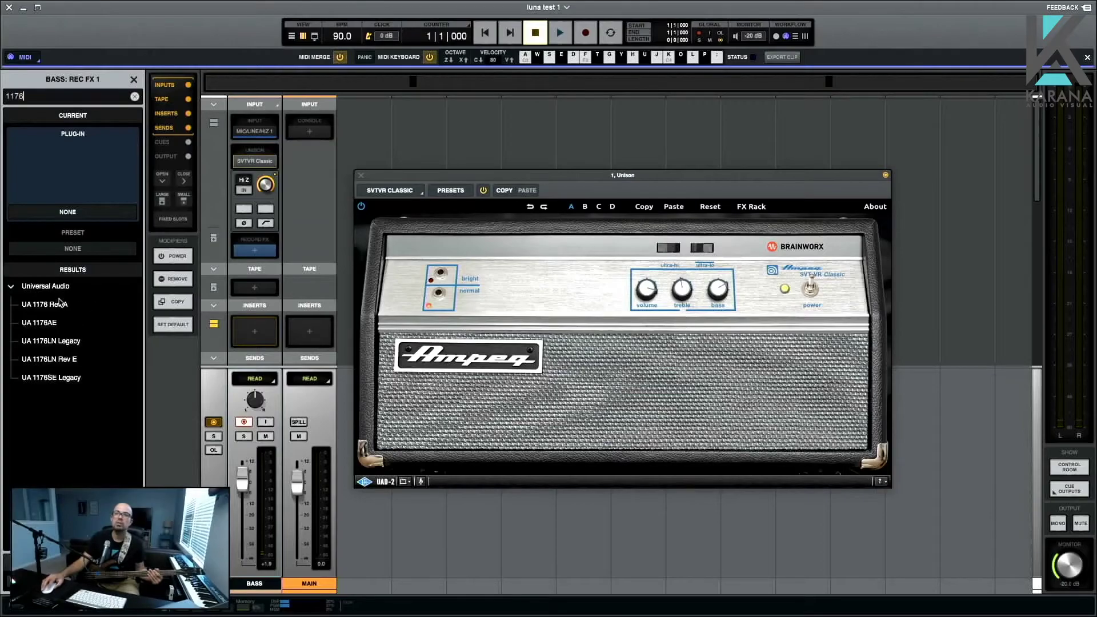
pyautogui.doubleClick(62, 310)
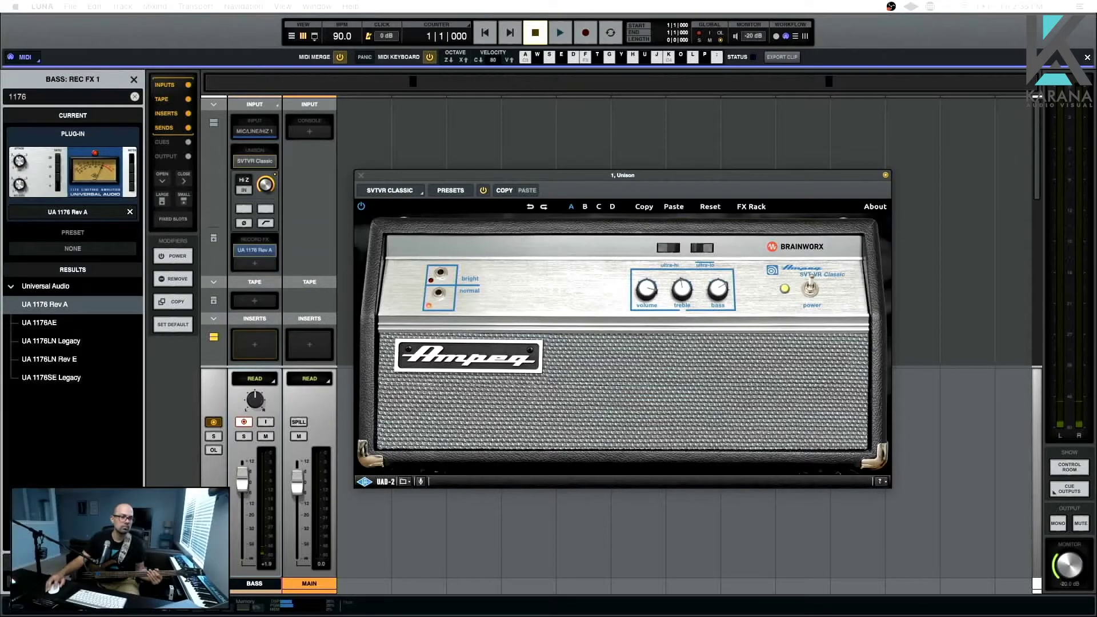
pyautogui.click(72, 172)
pyautogui.moveTo(217, 106); pyautogui.dragTo(582, 66)
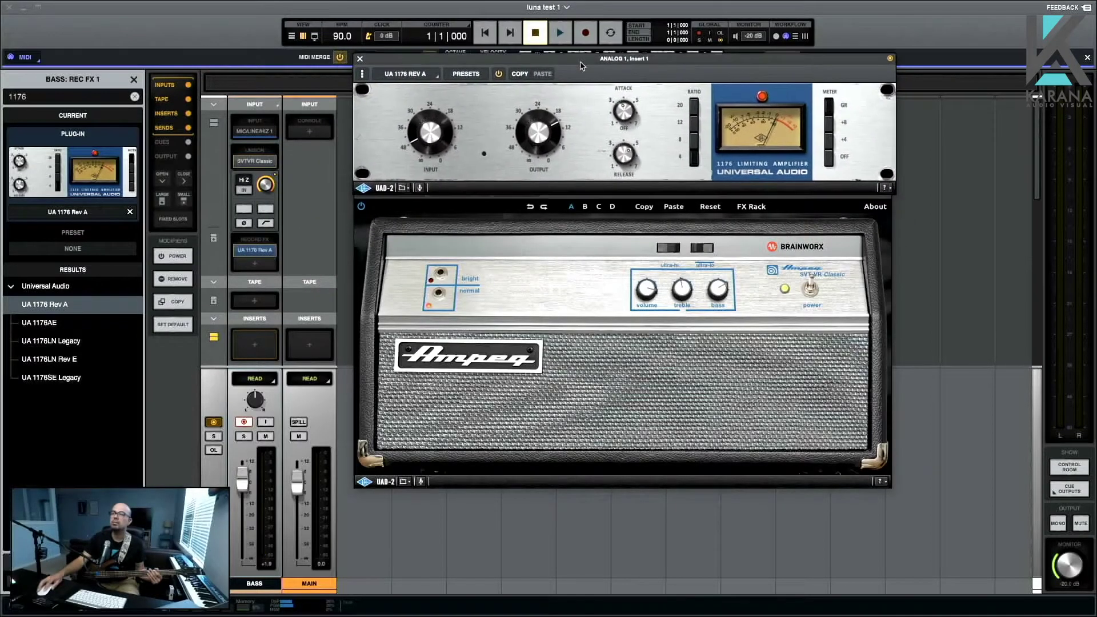
# Load the Andy Johns Bass preset on the 1176, fine-tune its input and output levels, and close the compressor window
pyautogui.click(466, 74)
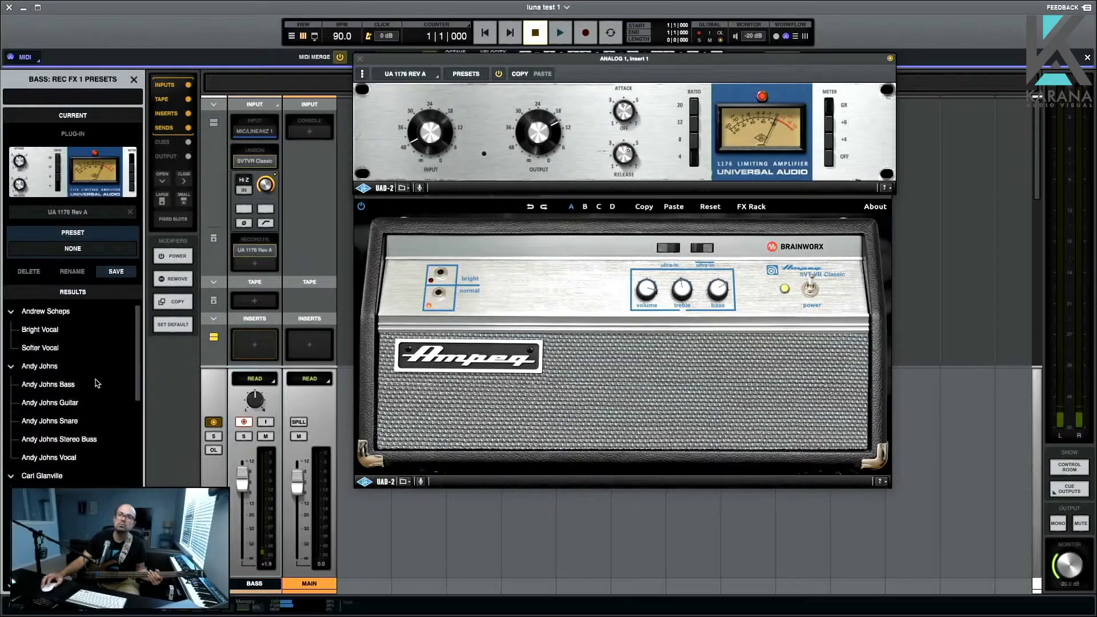
pyautogui.click(51, 387)
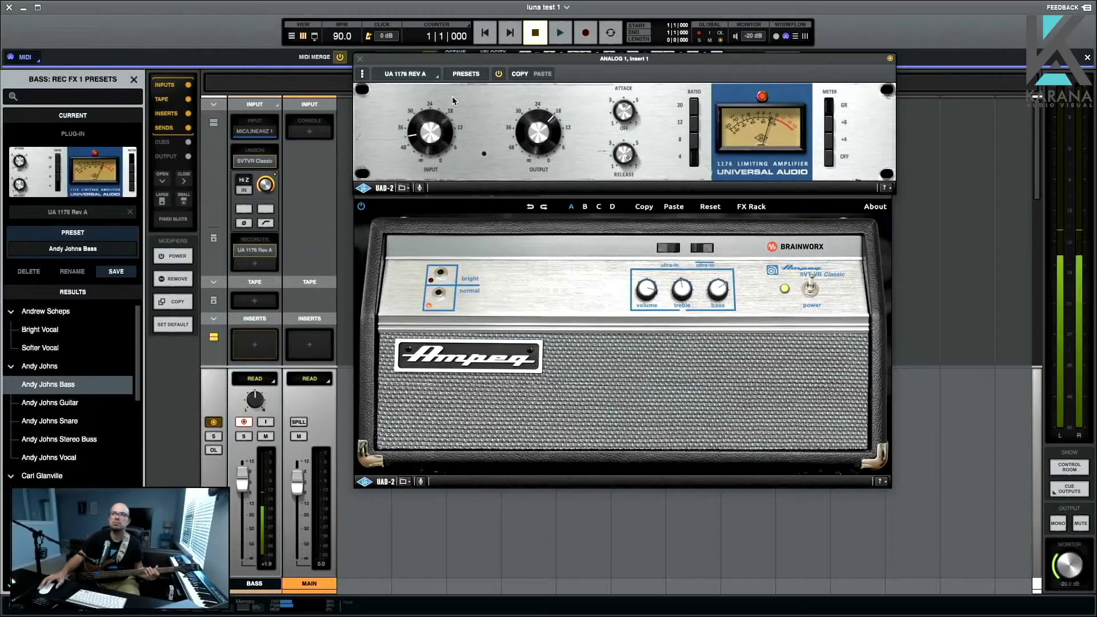
pyautogui.click(410, 134)
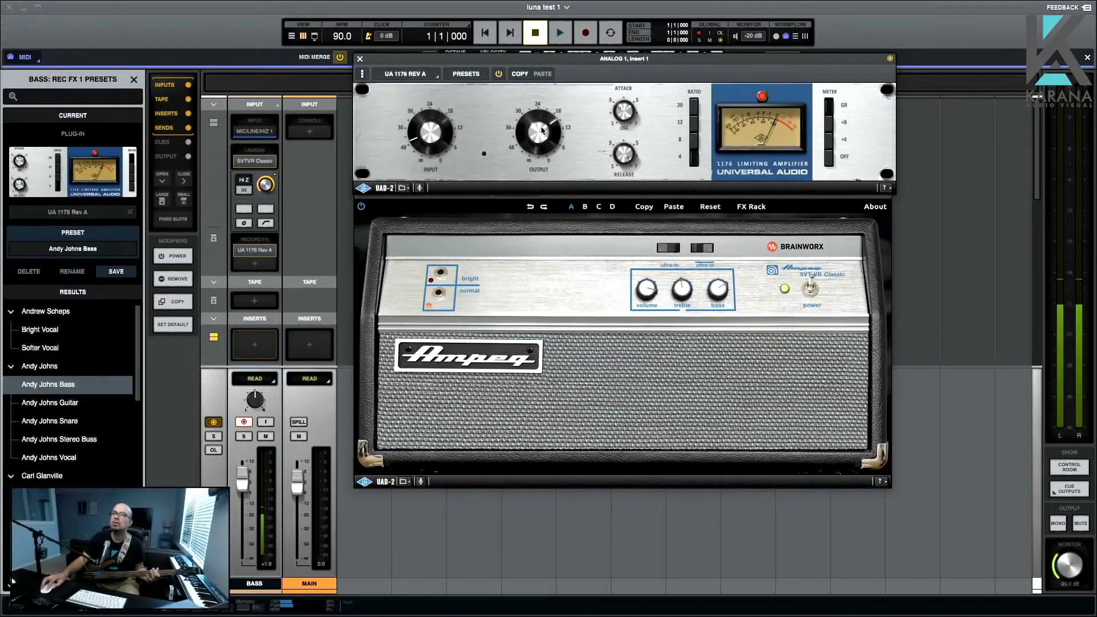
pyautogui.click(360, 59)
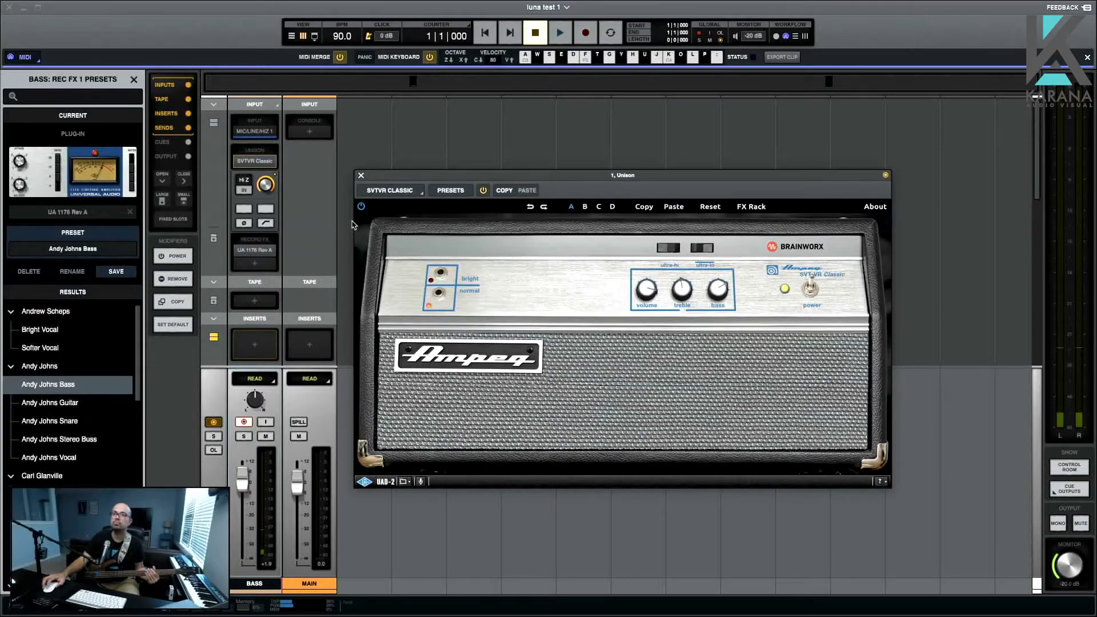
# Switch from the mixer to the timeline view and hide the MIDI bar
pyautogui.scroll(-5, 276, 229)
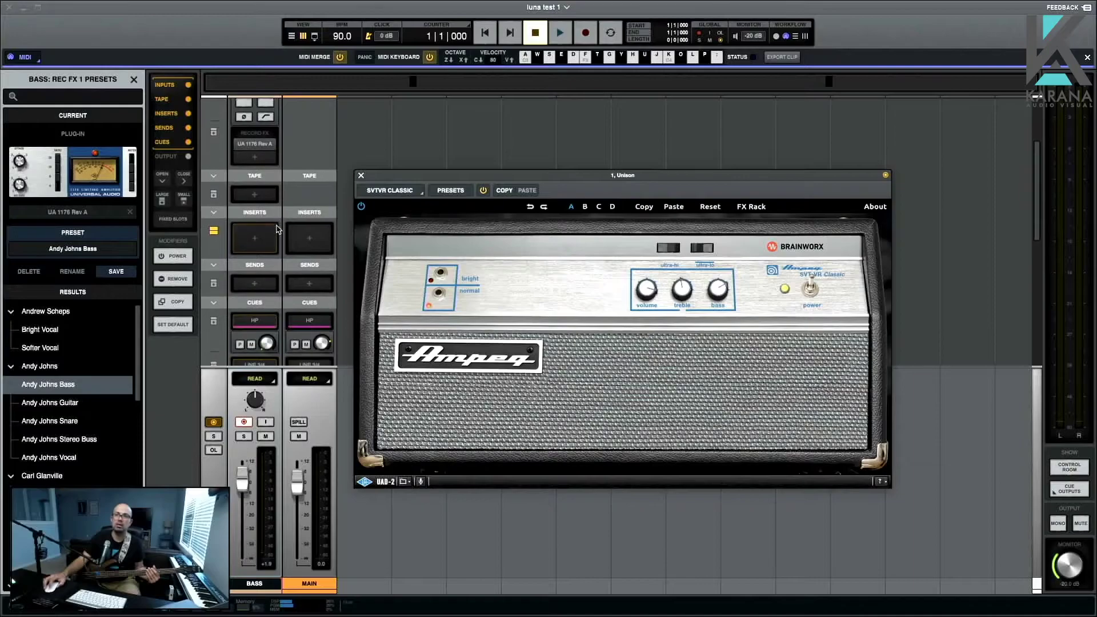
pyautogui.scroll(-2, 276, 228)
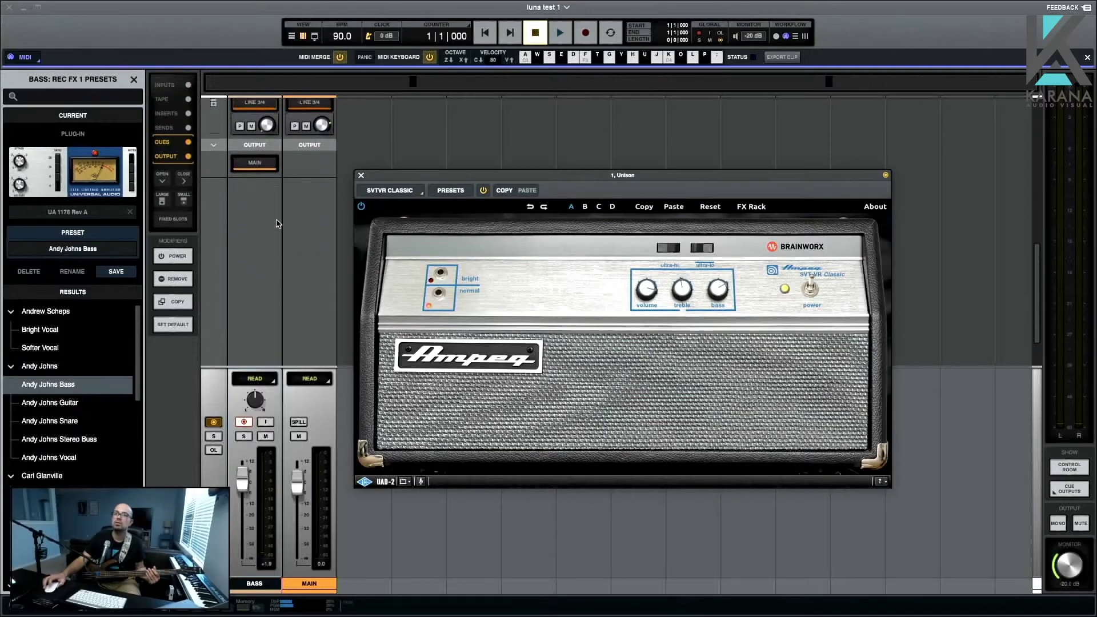
pyautogui.scroll(3, 278, 222)
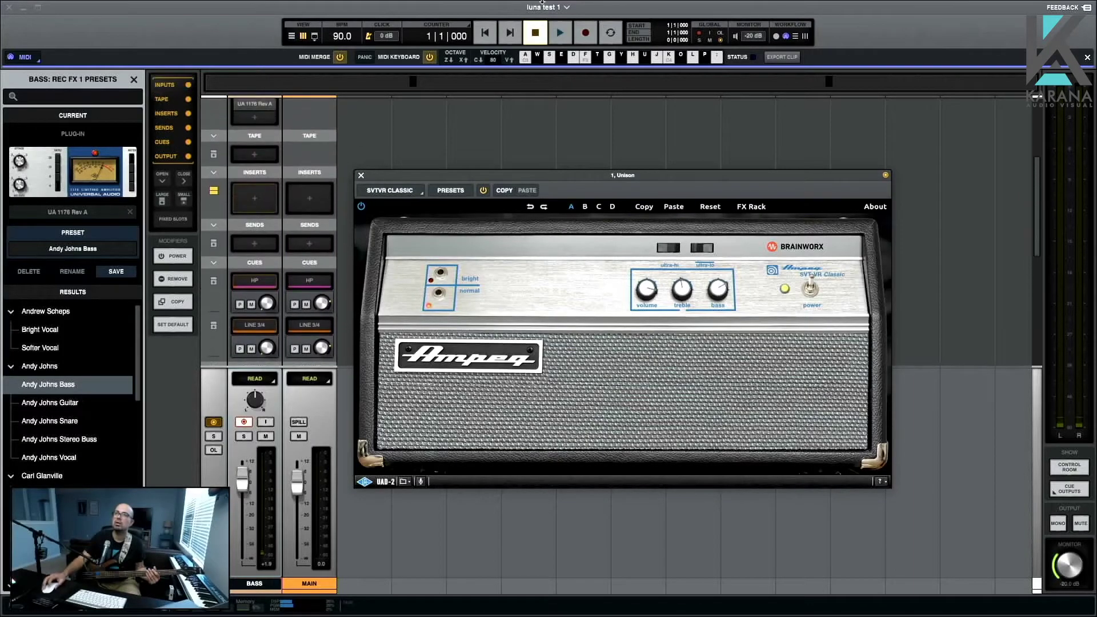
pyautogui.click(292, 36)
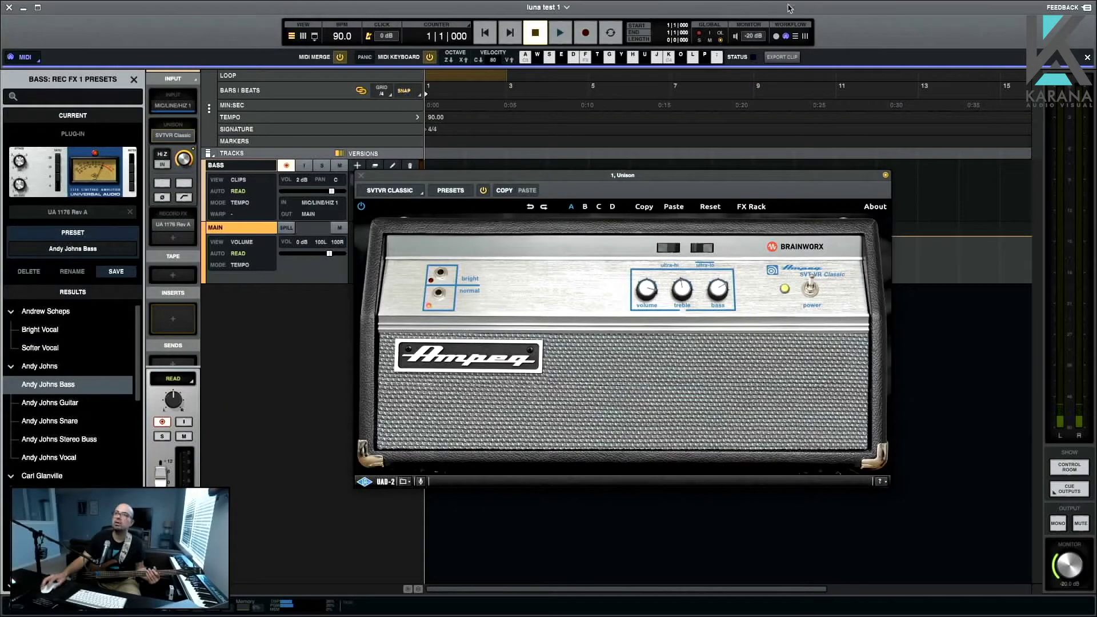
pyautogui.click(787, 40)
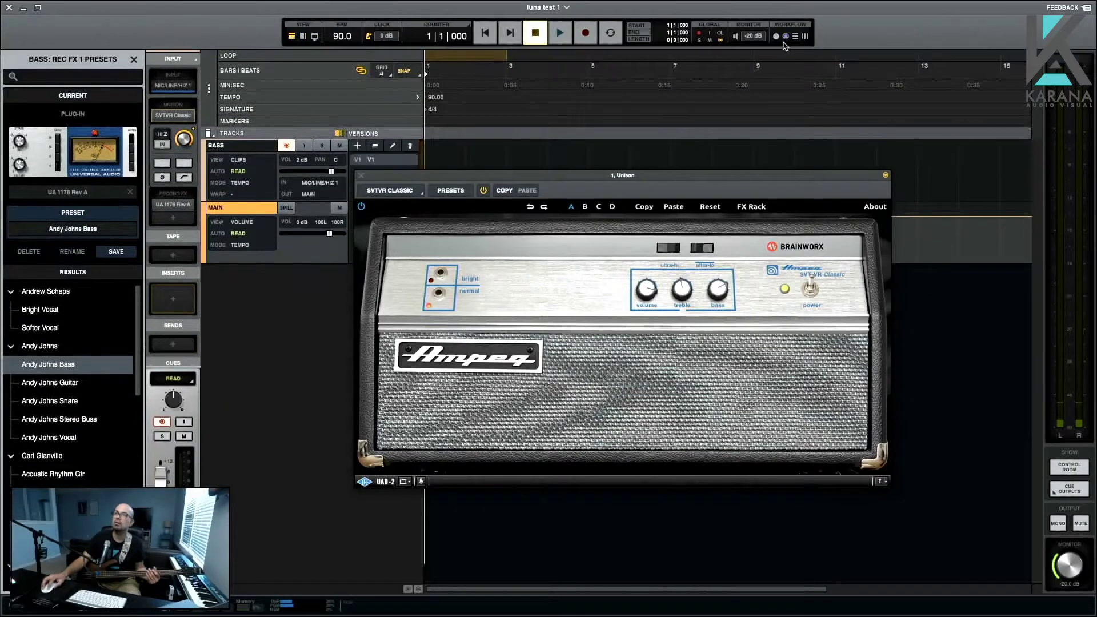
# Move the amp window below the tracks and record a bass take on the BASS track from bar 1 to about bar 10
pyautogui.click(369, 36)
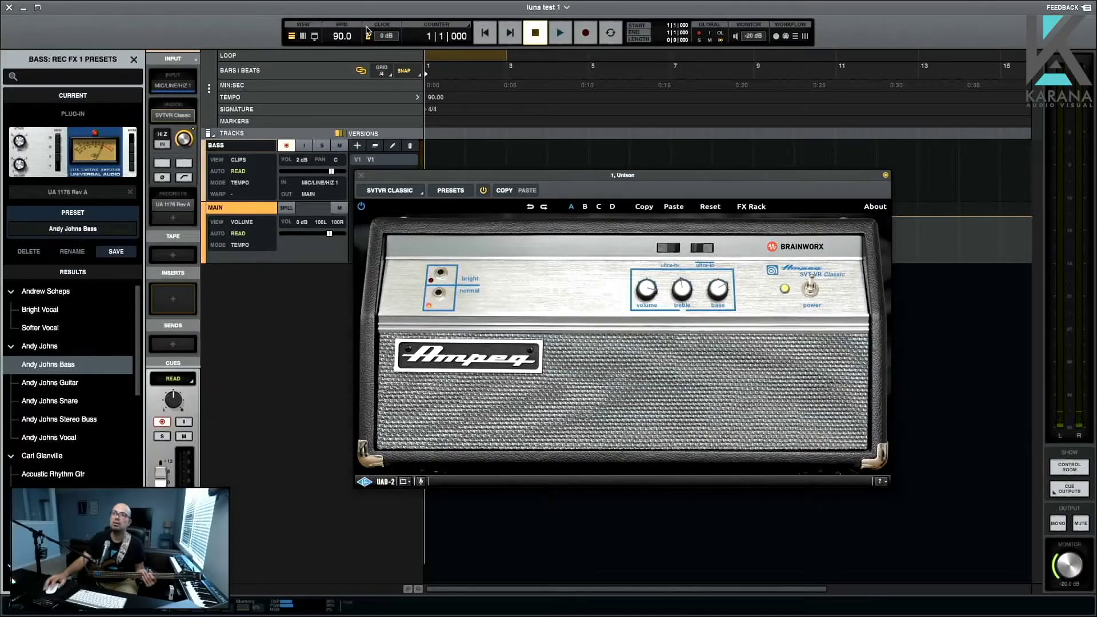
pyautogui.moveTo(441, 176); pyautogui.dragTo(472, 279)
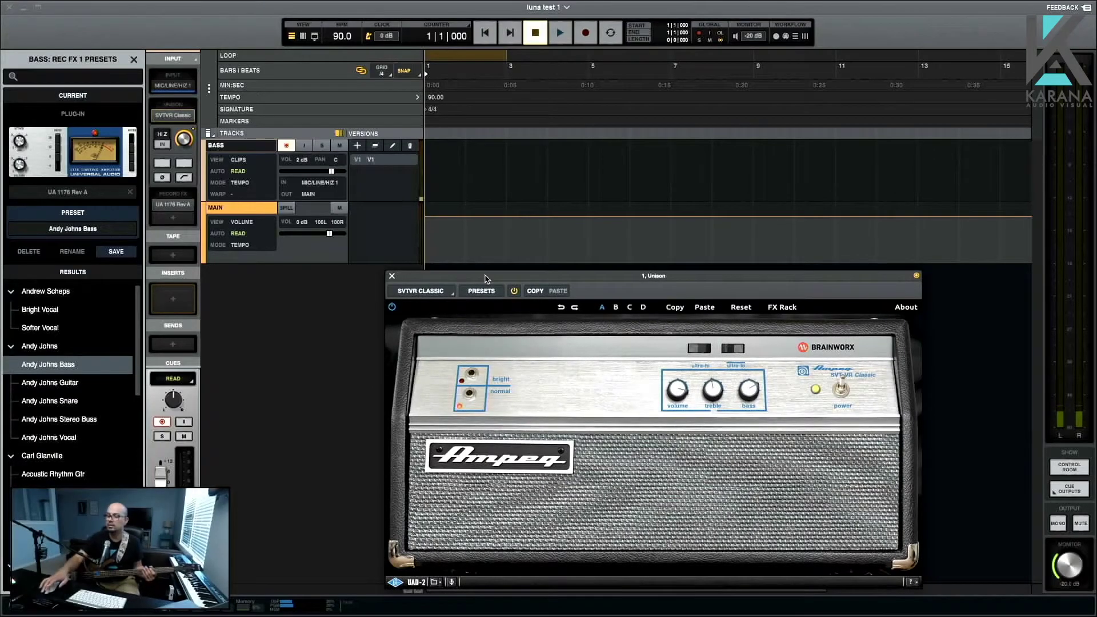
pyautogui.press('r')
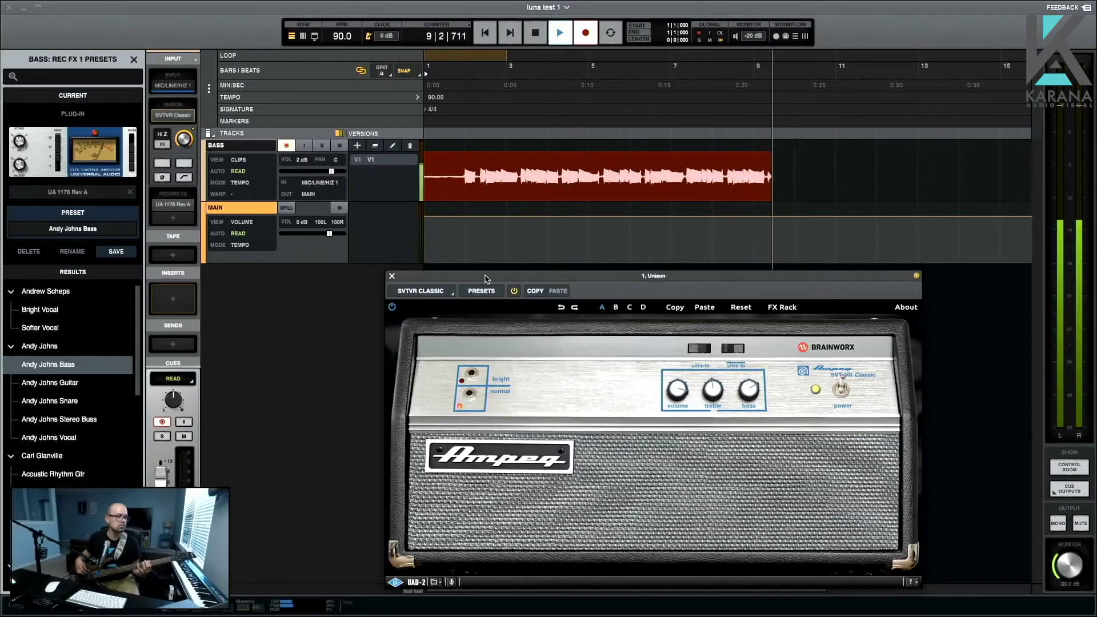
pyautogui.press('space')
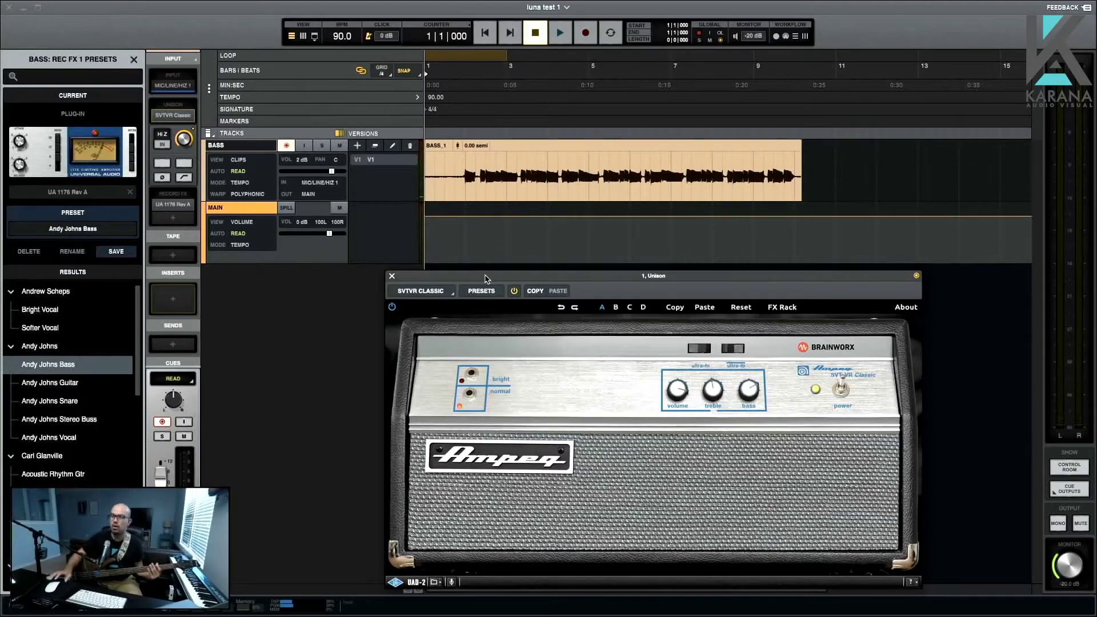
# Add a new empty version to the BASS track and record a second take from bar 1 to about bar 10
pyautogui.click(339, 134)
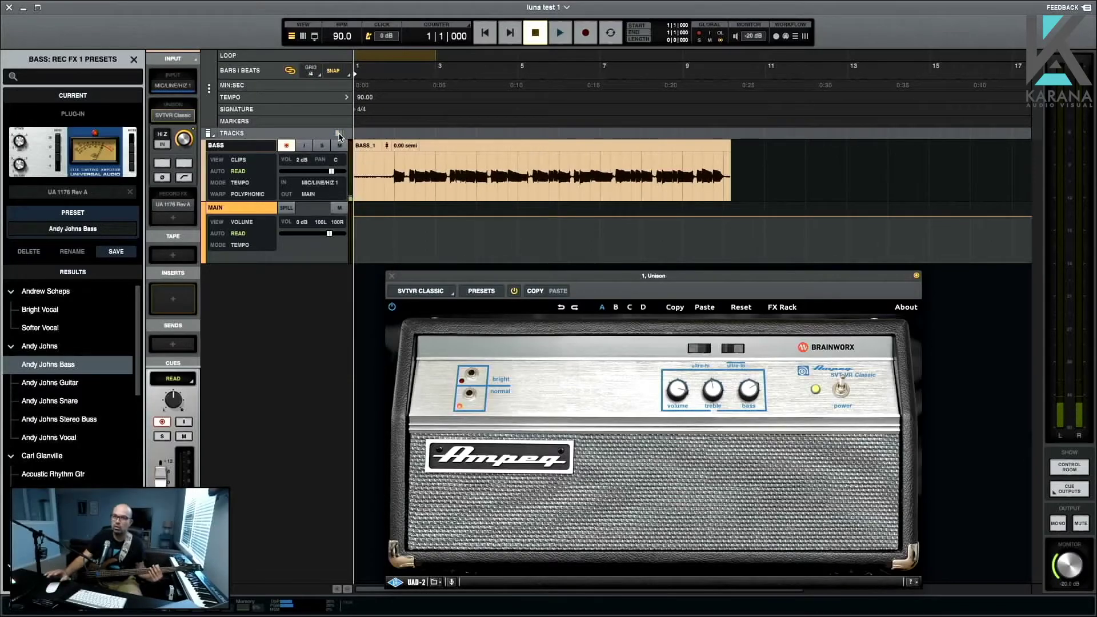
pyautogui.click(340, 135)
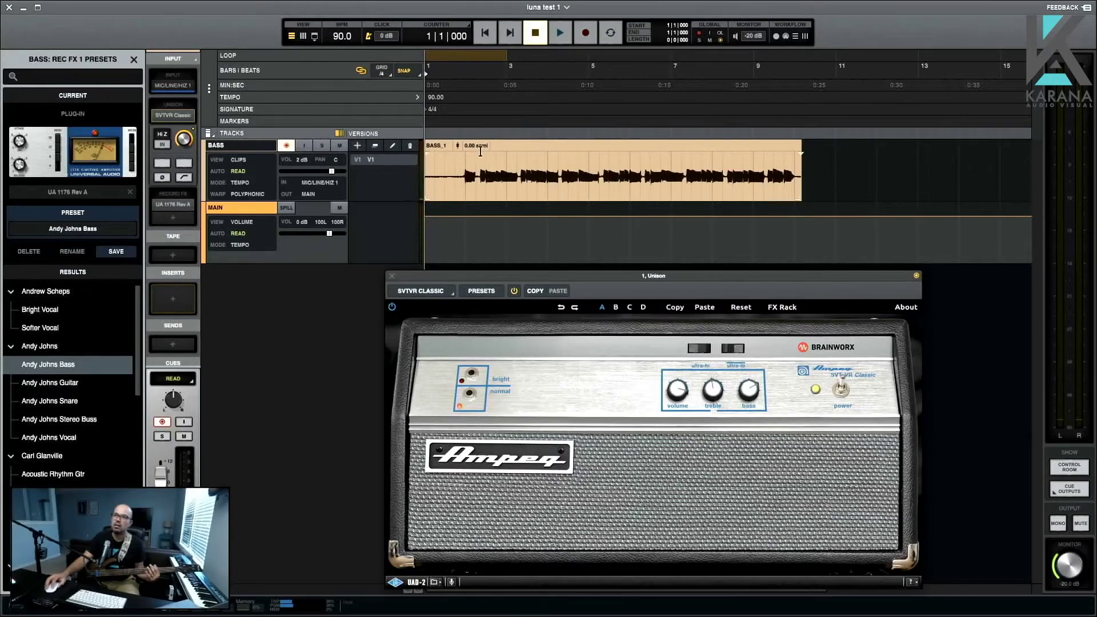
pyautogui.click(358, 147)
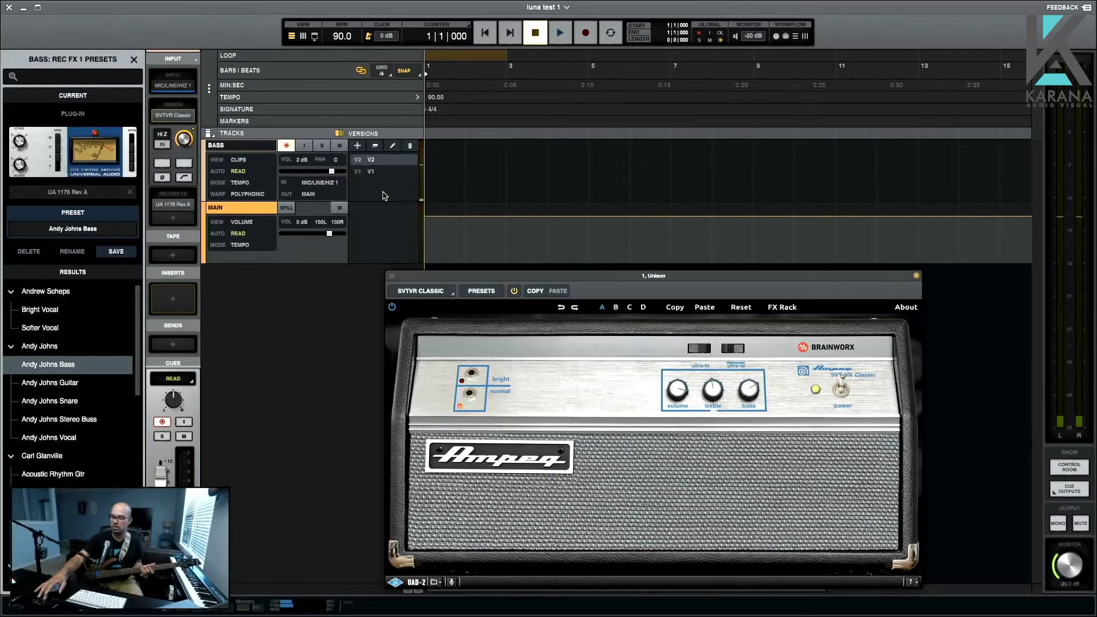
pyautogui.press('r')
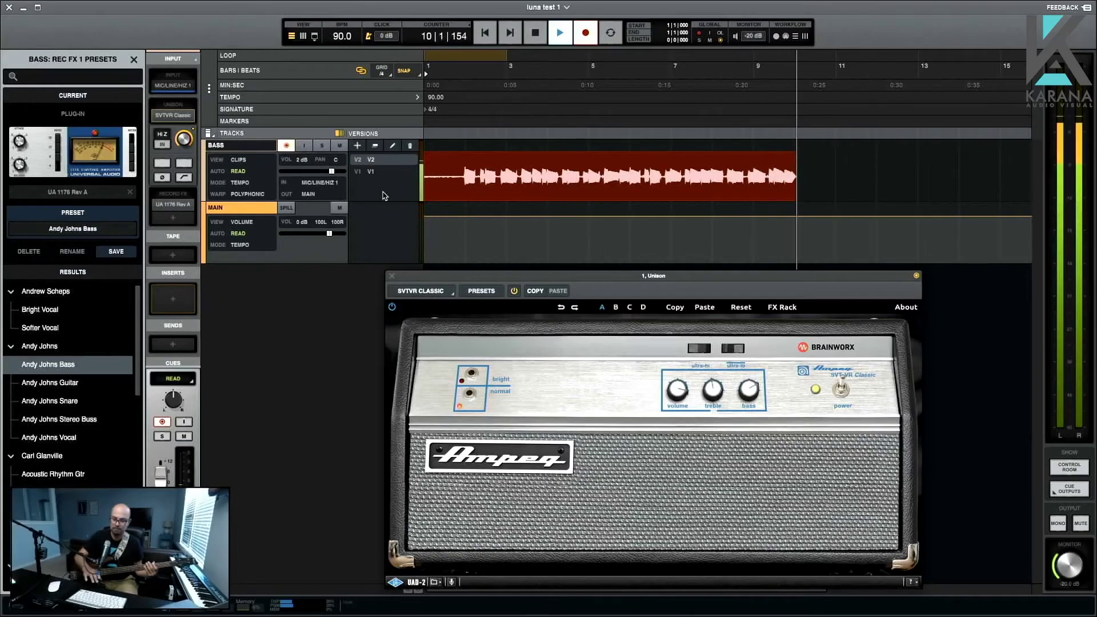
pyautogui.press('space')
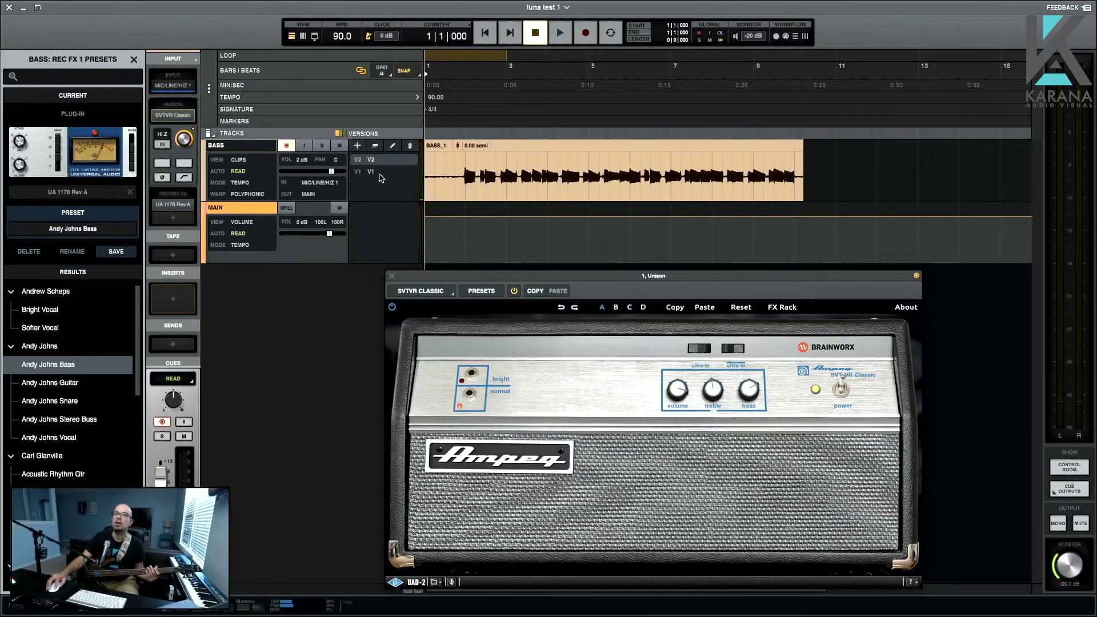
# Switch between versions V1 and V2 of the BASS track to compare the two takes
pyautogui.click(380, 173)
pyautogui.click(380, 163)
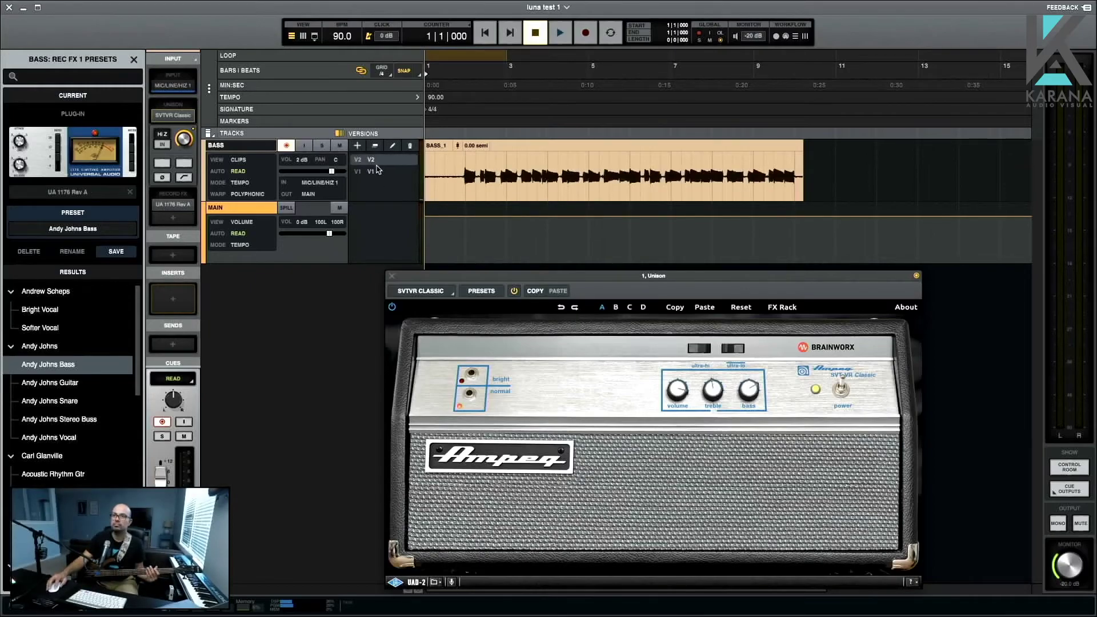
pyautogui.click(375, 174)
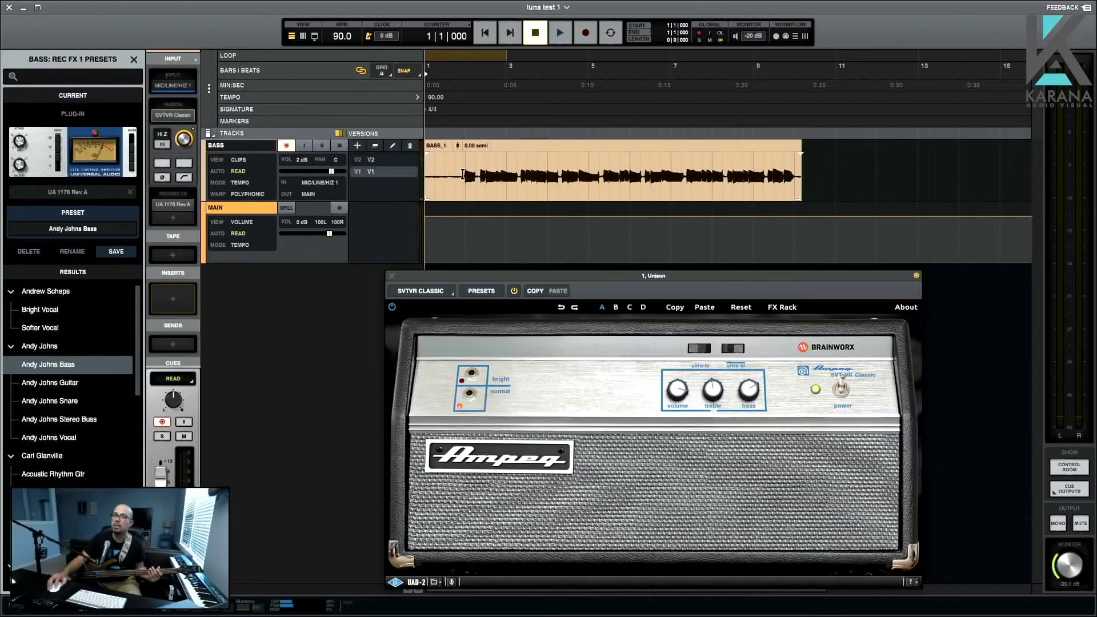
# Select the first note at bar 2 of the BASS track's V1 take and switch to version V2
pyautogui.moveTo(465, 175); pyautogui.dragTo(472, 175)
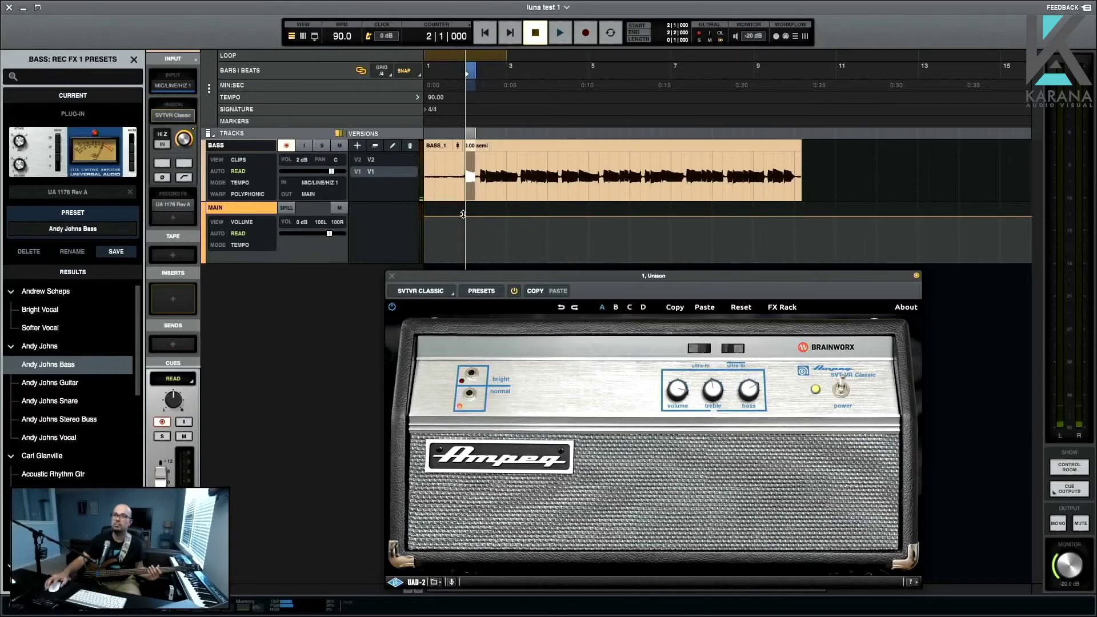
pyautogui.click(388, 161)
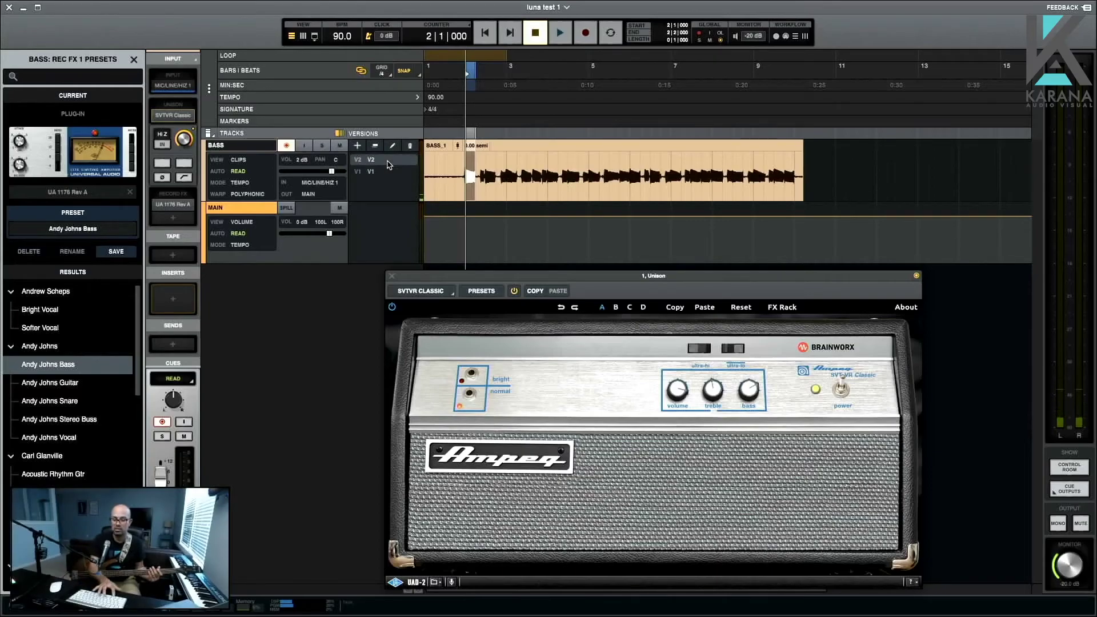